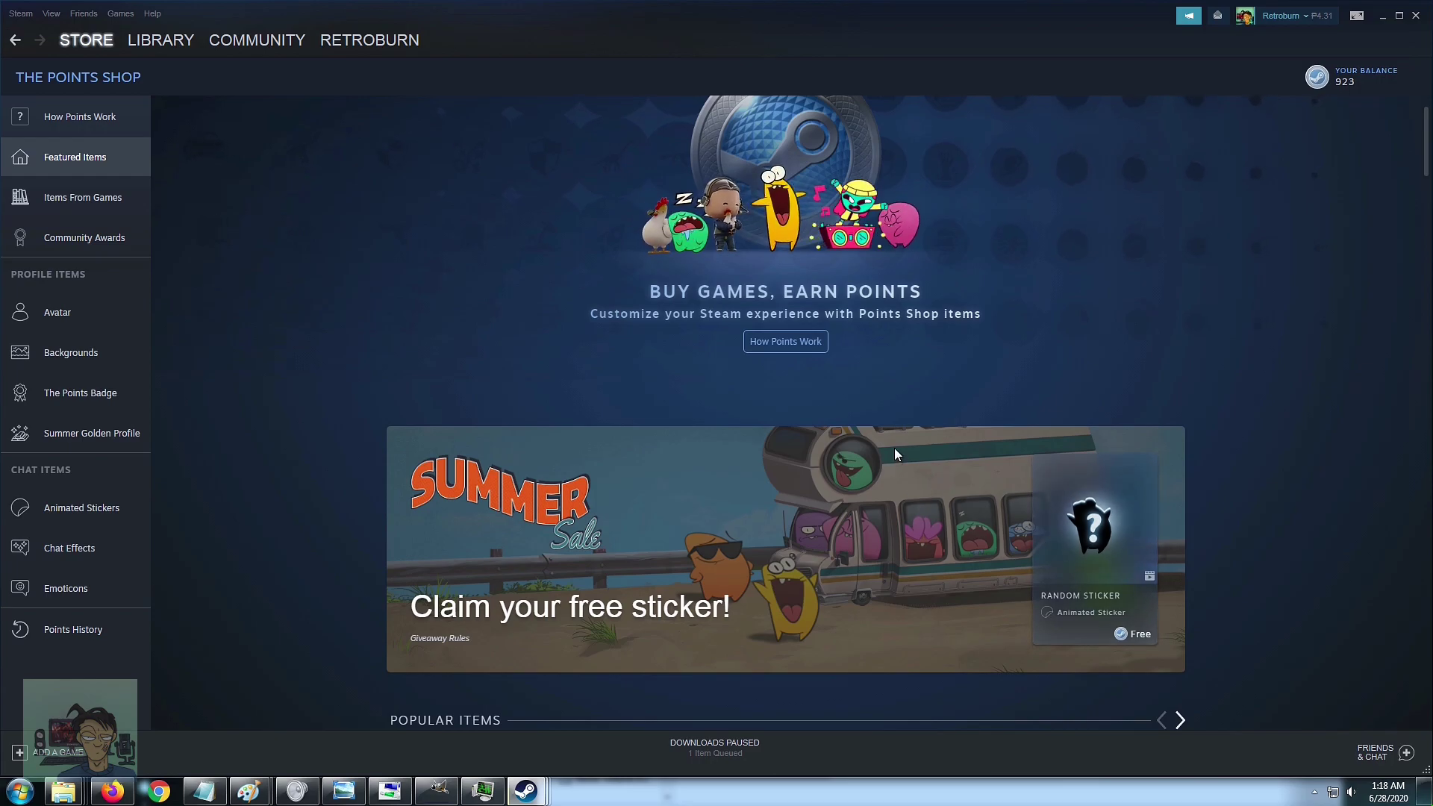
pyautogui.scroll(-2, 895, 448)
pyautogui.scroll(-1, 897, 440)
pyautogui.scroll(-2, 897, 439)
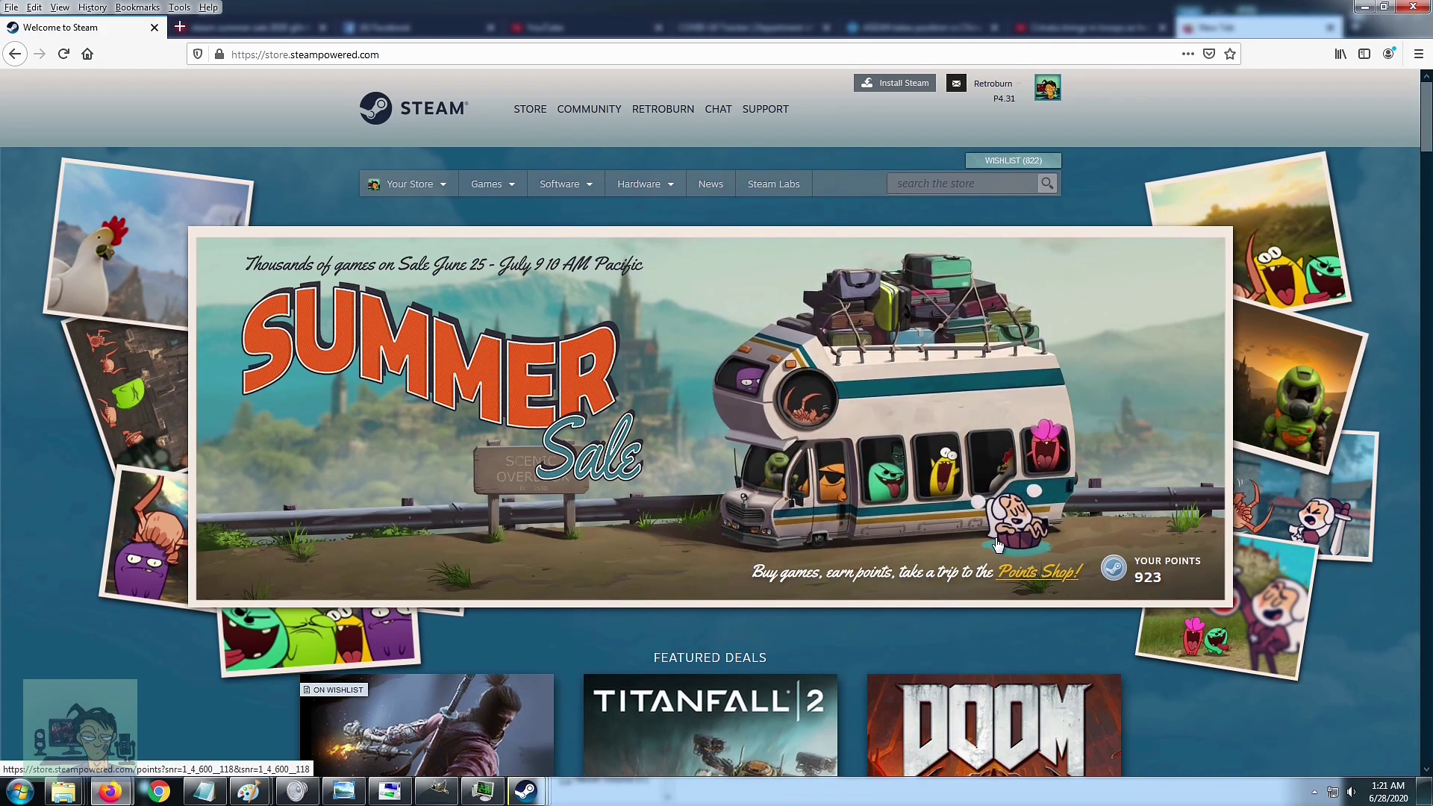
# Step: Claim the free random Summer Sale sticker from the Points Shop, receiving Steam Sad
pyautogui.click(1067, 582)
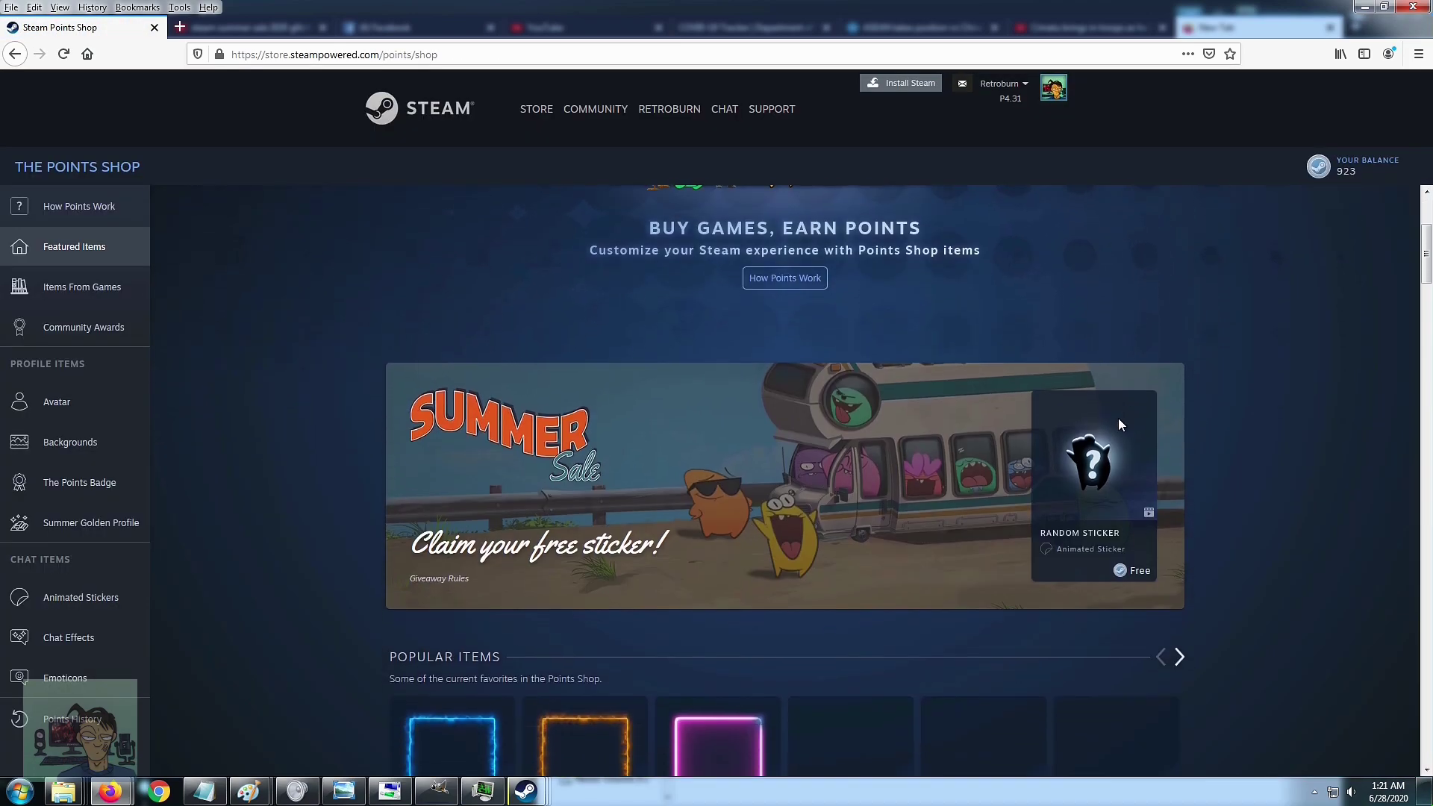
pyautogui.click(1084, 482)
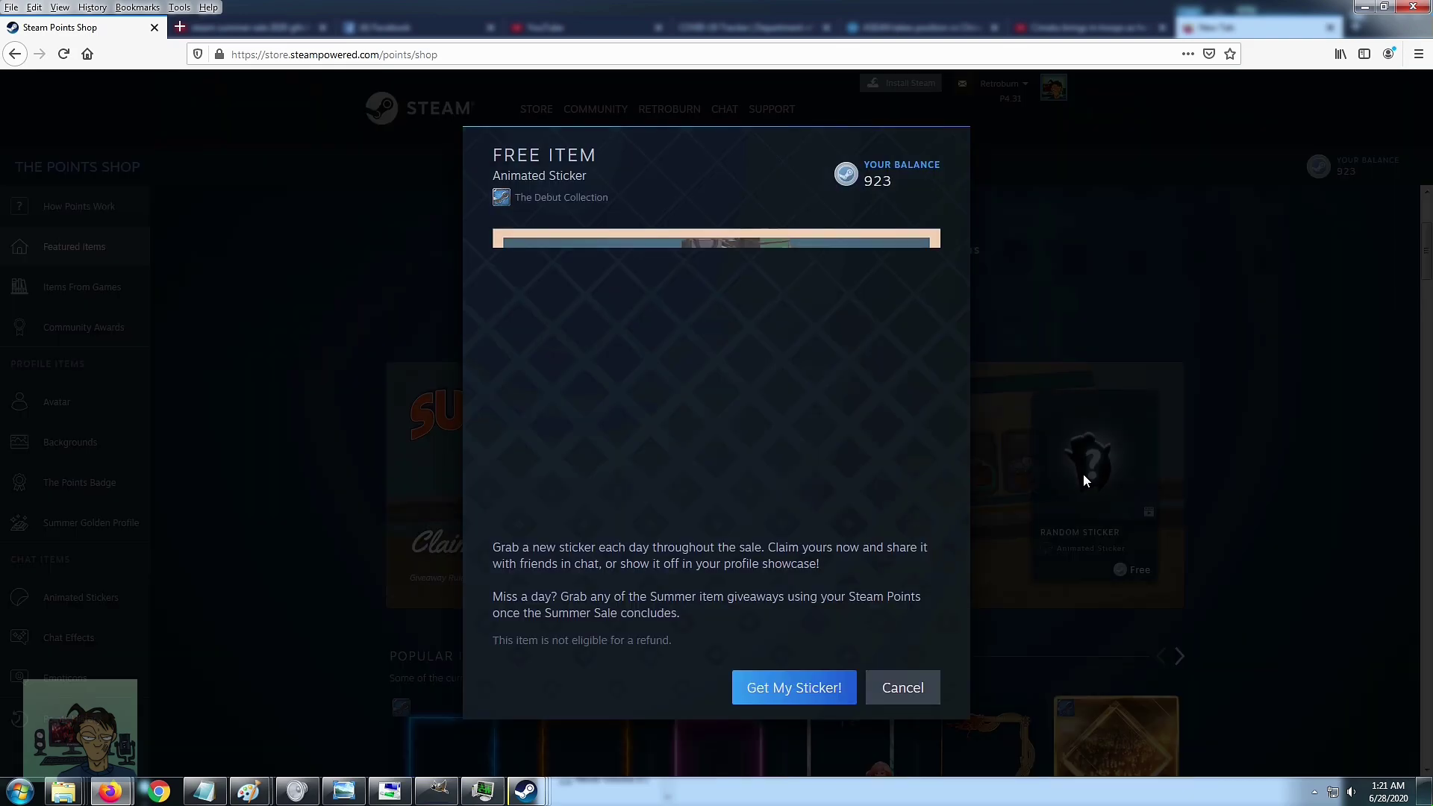
pyautogui.click(801, 688)
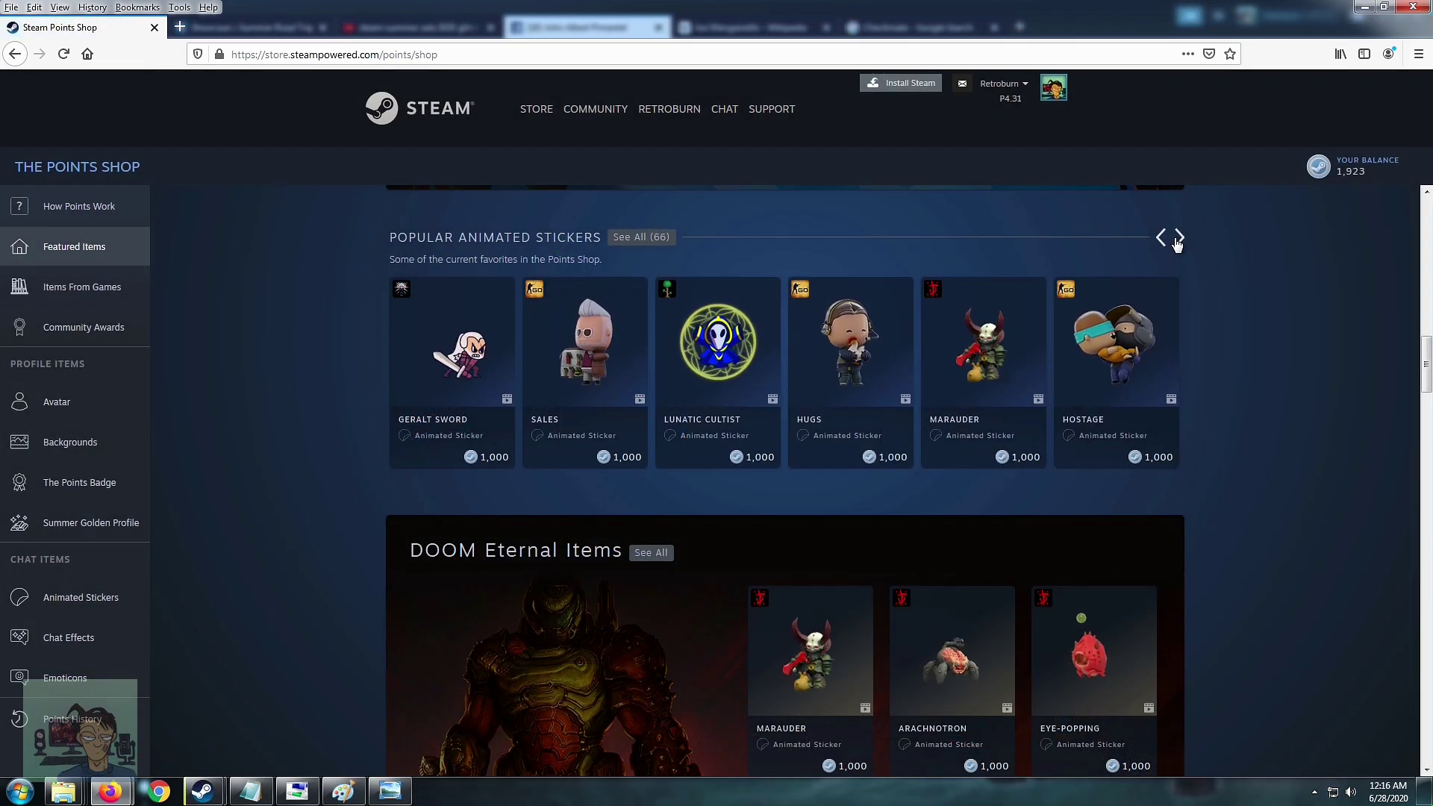
# Step: Buy the DOOM Eternal Greetings animated sticker for 1,000 points, leaving 923
pyautogui.click(1177, 240)
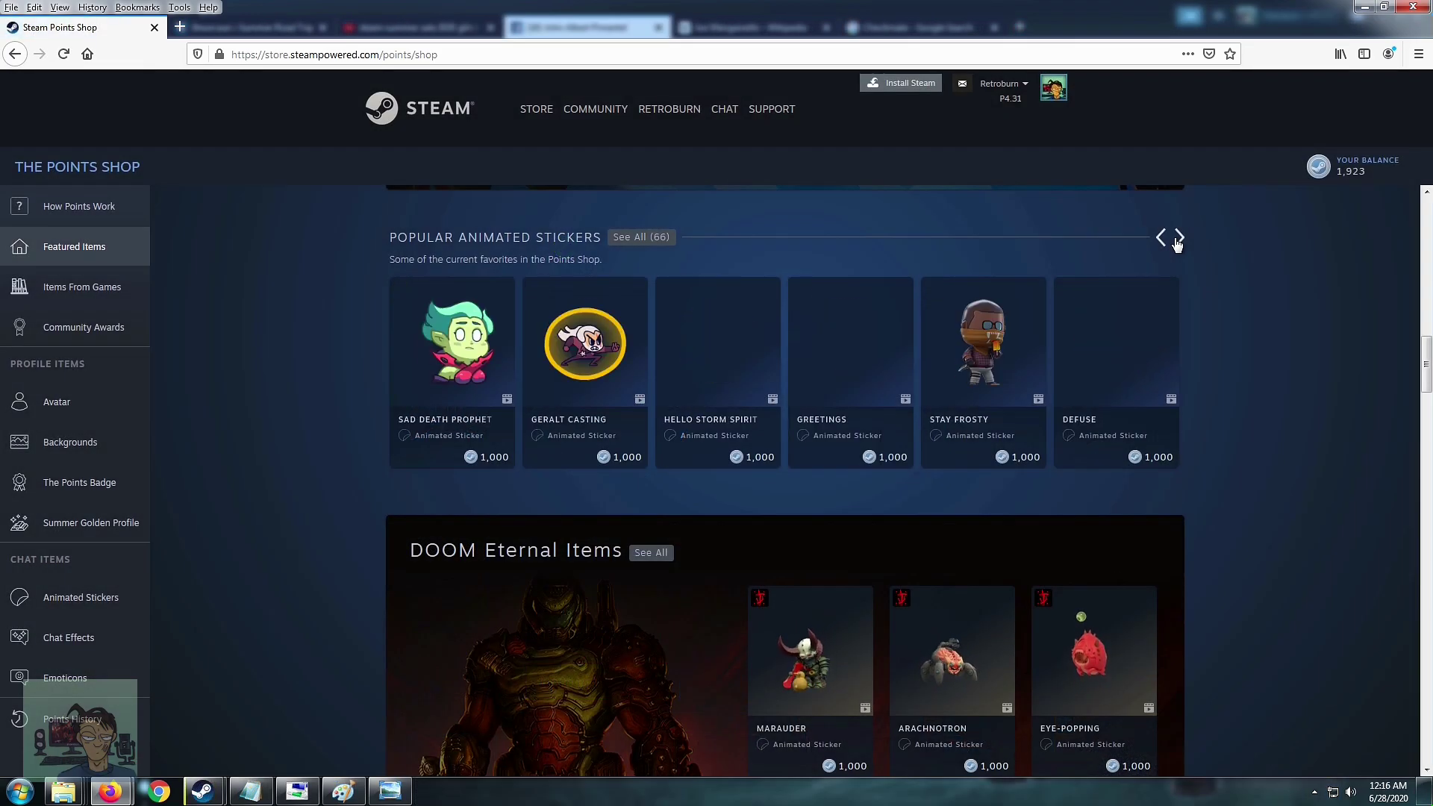
pyautogui.click(857, 367)
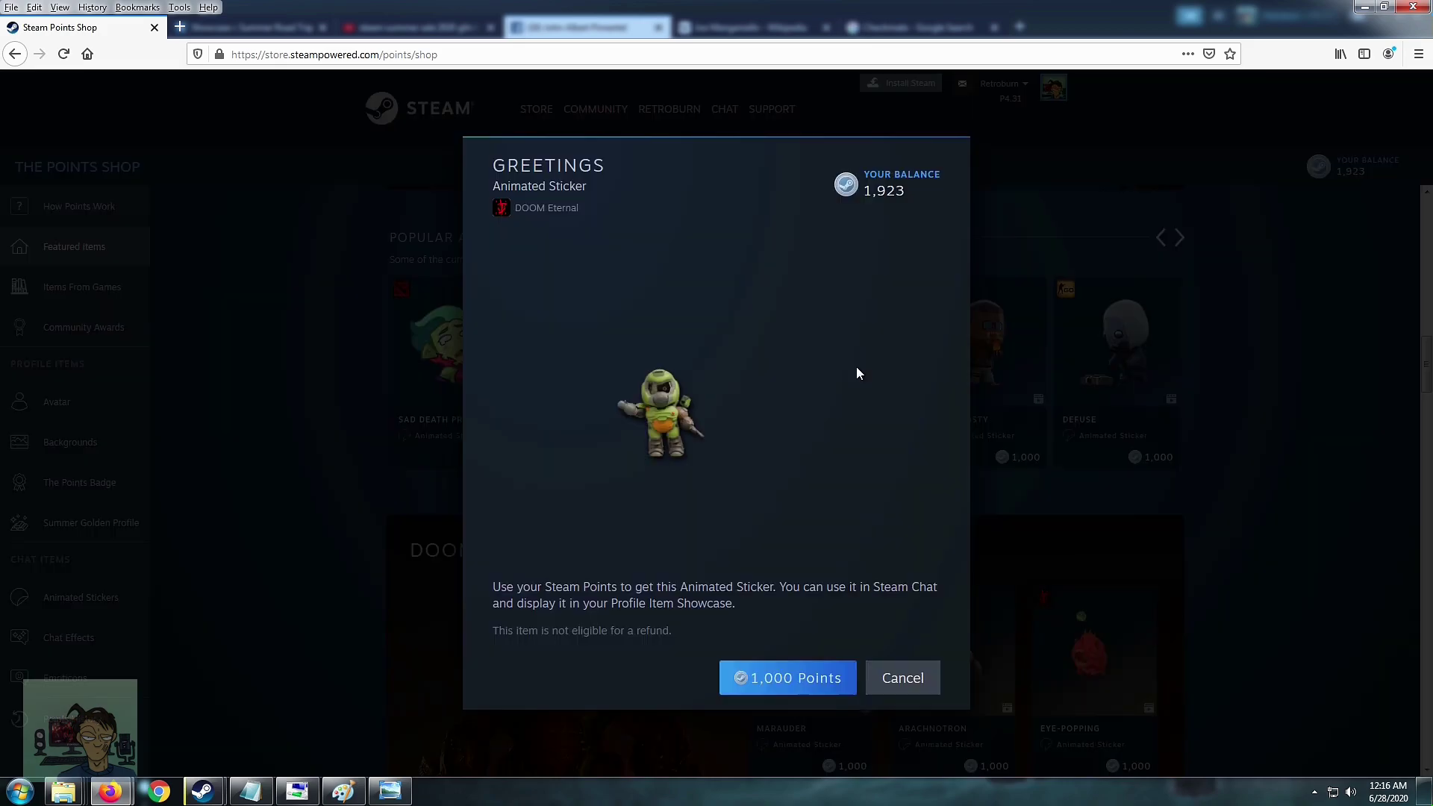
pyautogui.click(789, 676)
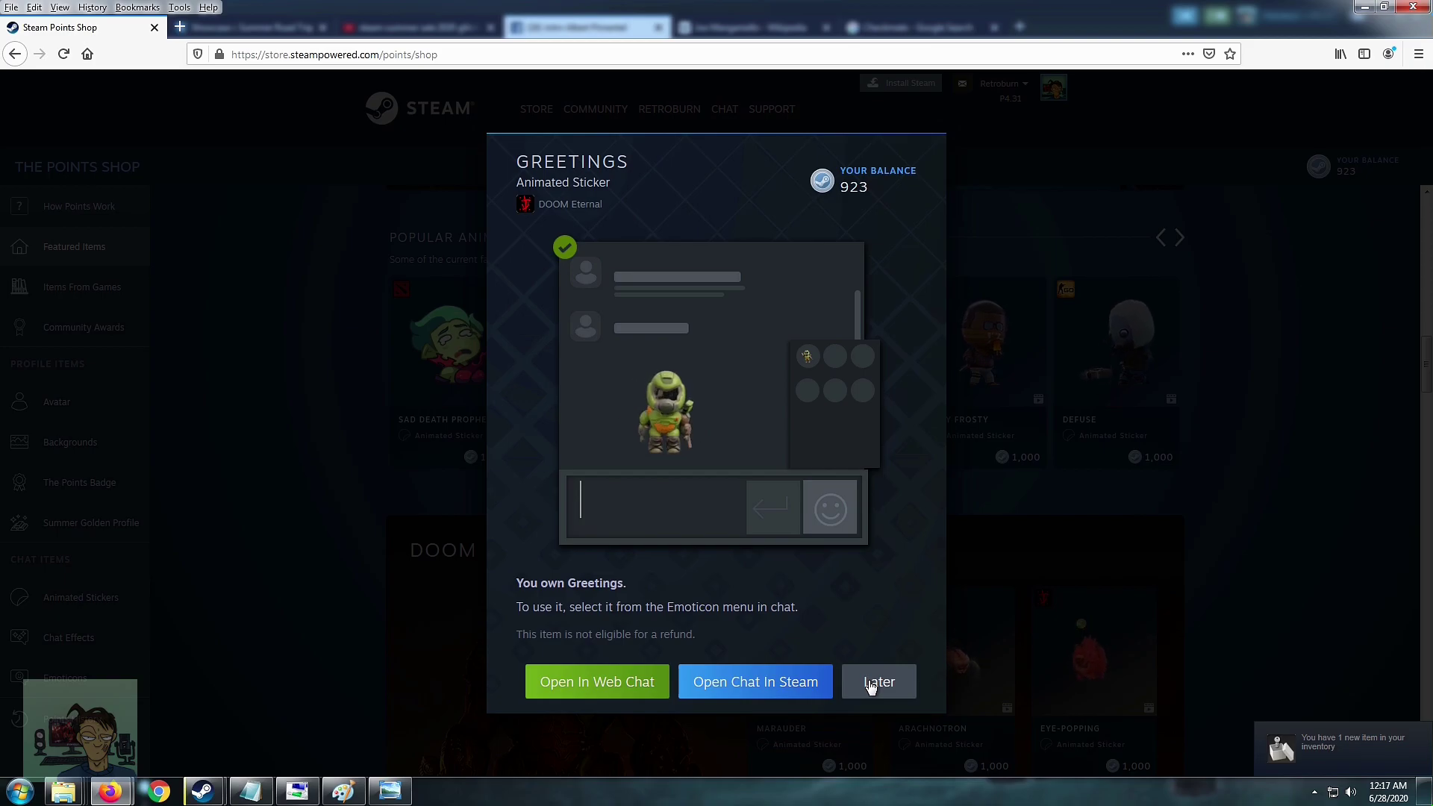
pyautogui.click(879, 682)
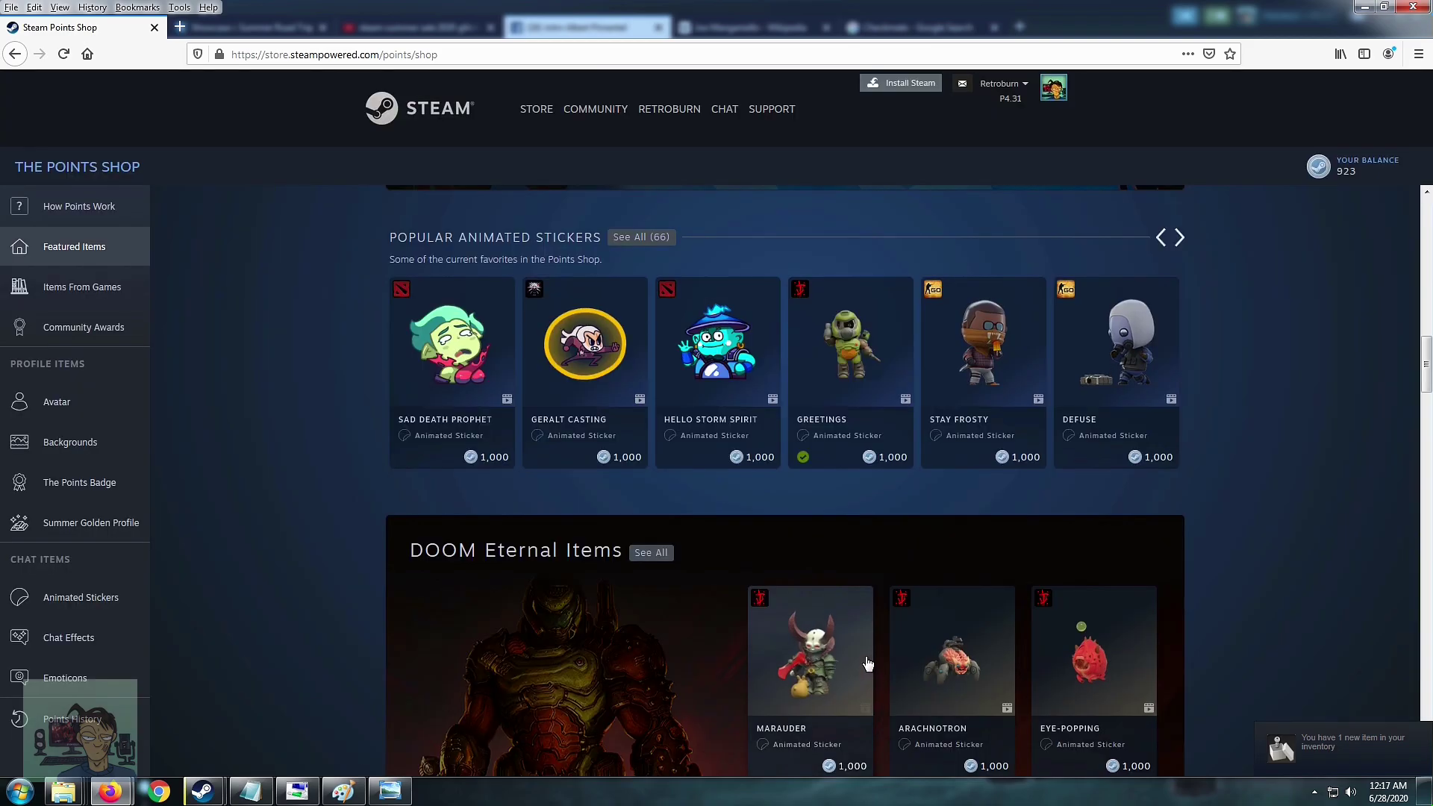
pyautogui.scroll(3, 1129, 464)
pyautogui.scroll(4, 1130, 464)
pyautogui.scroll(5, 1128, 465)
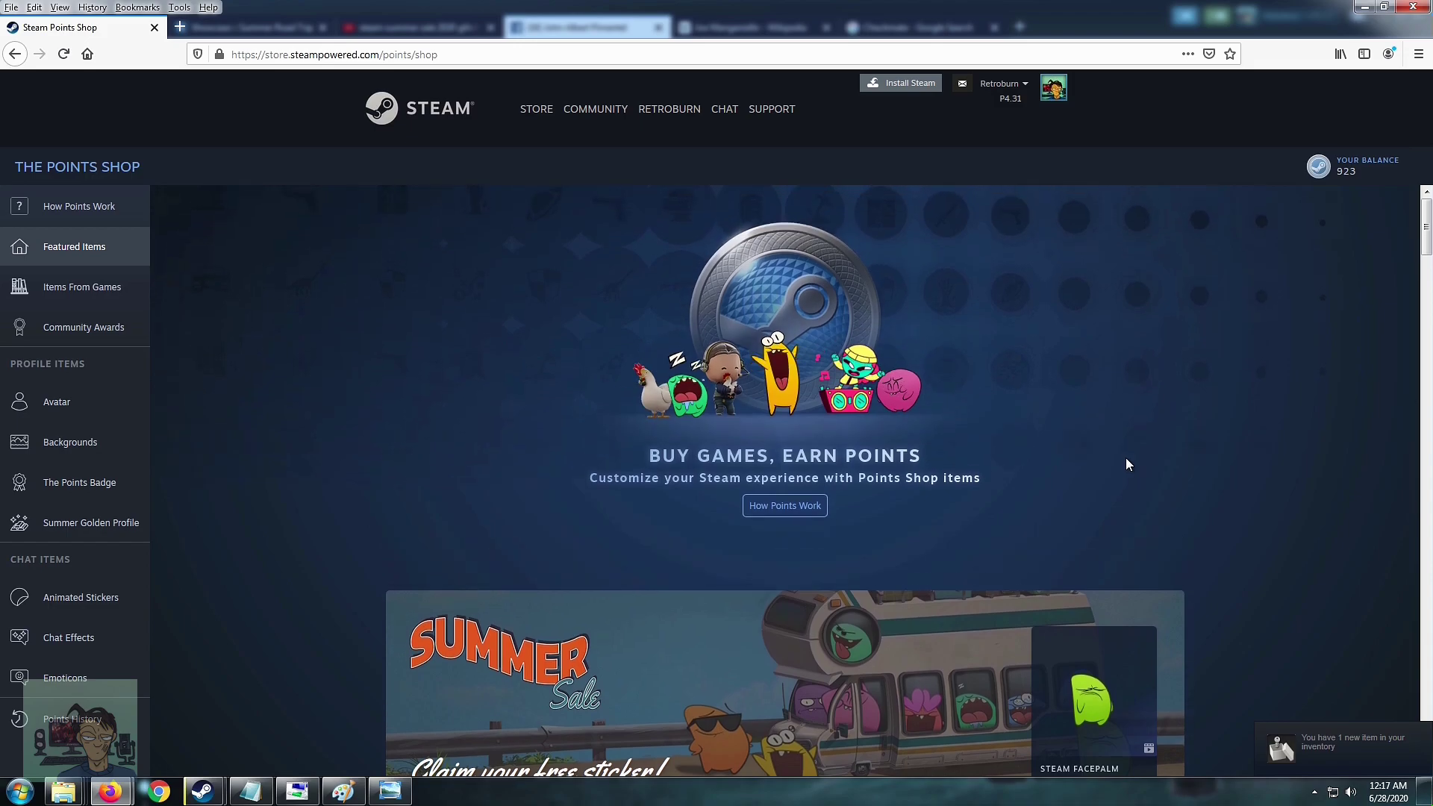